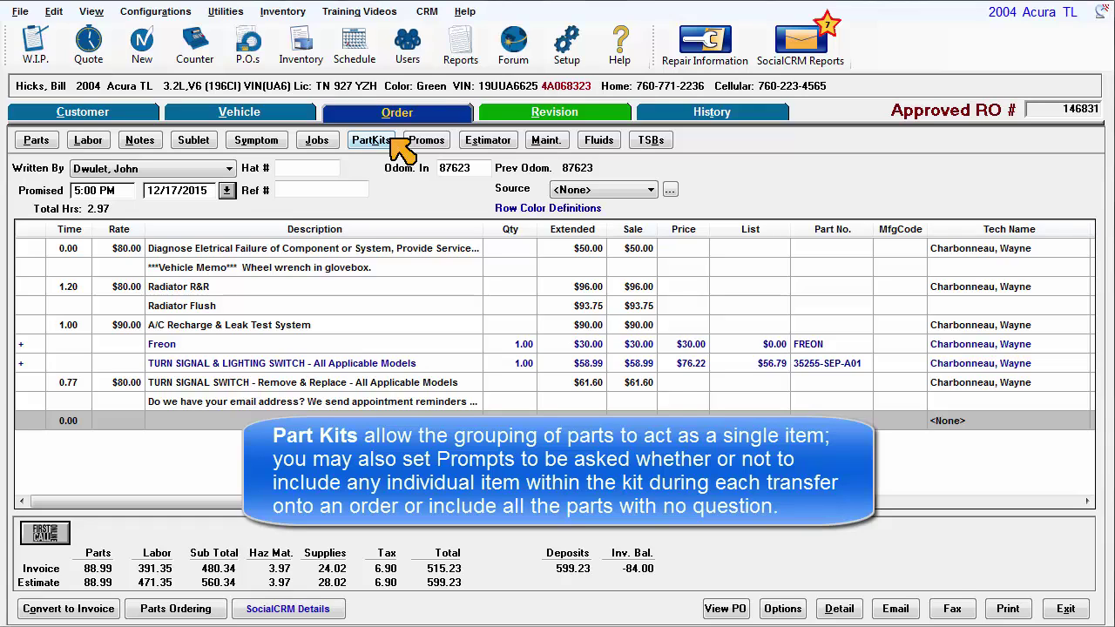
Dismiss the optional-parts prompt and list all stored part kits
click(392, 141)
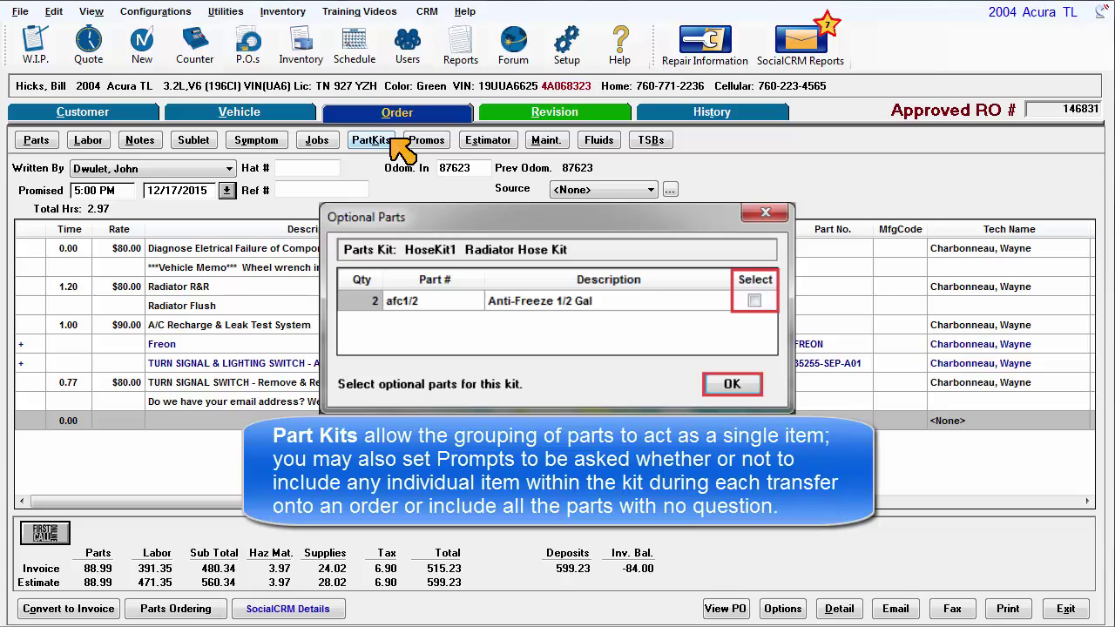
key(Return)
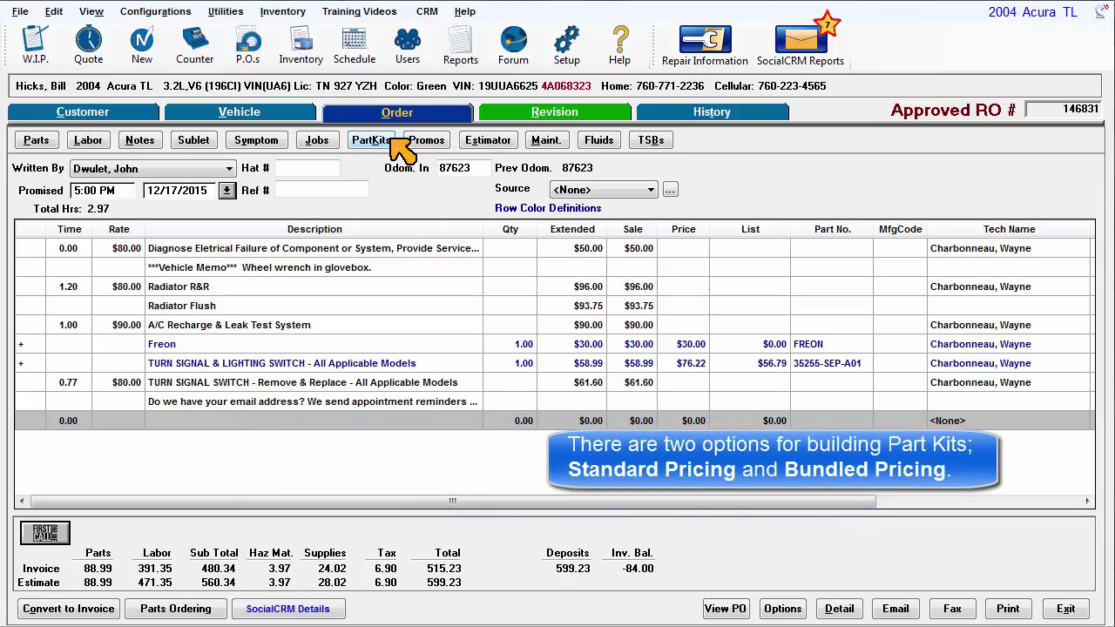
click(390, 140)
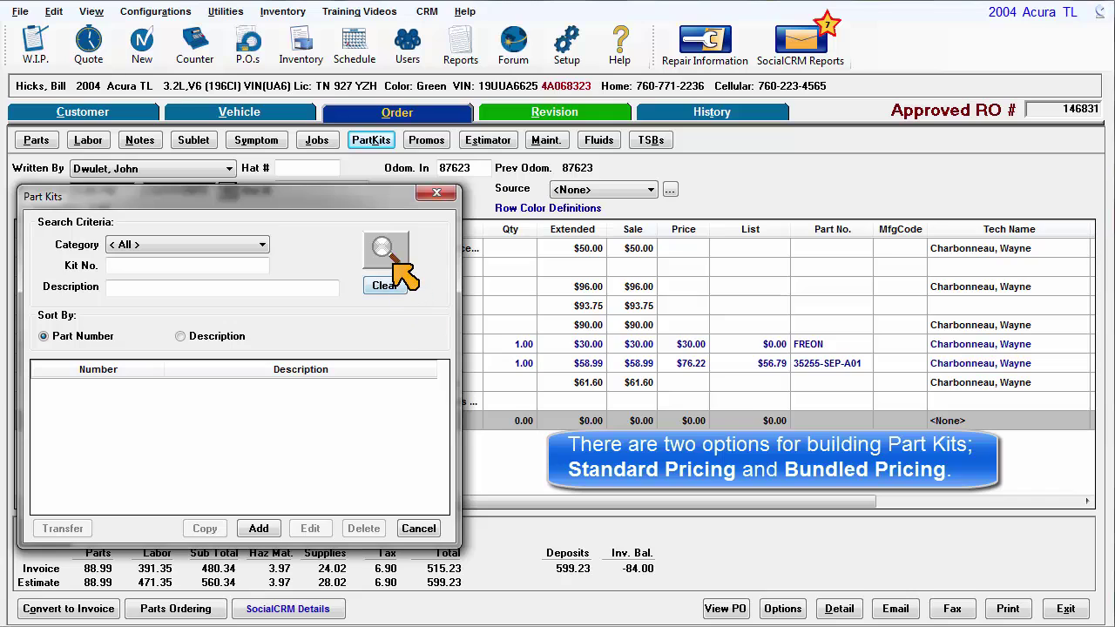
click(401, 288)
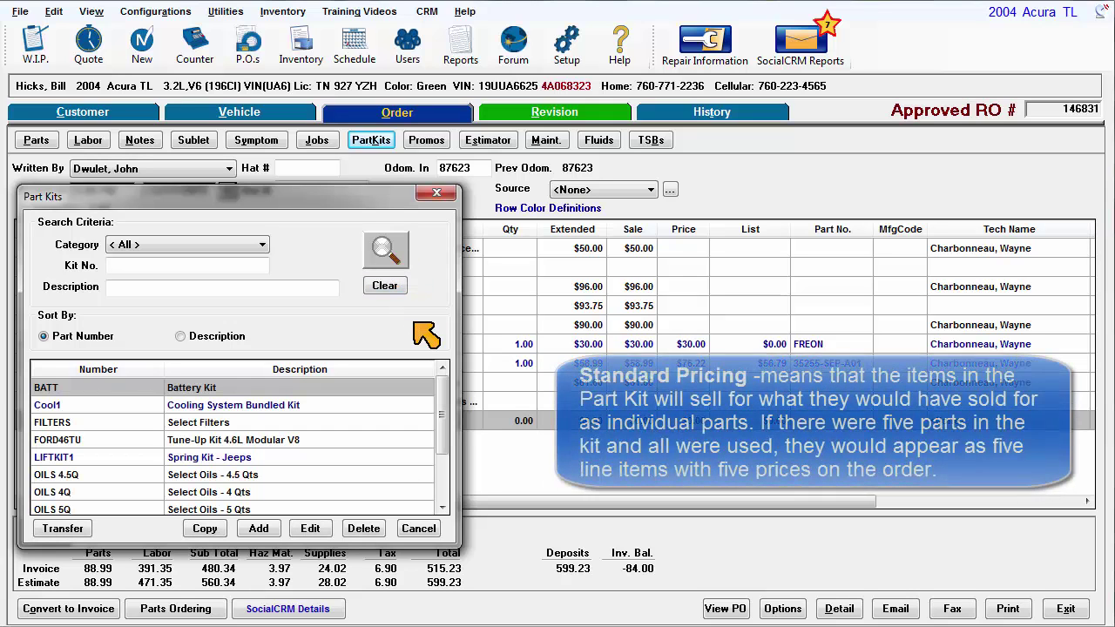
Review the FORD46TU tune-up kit's parts, then close it without changes
click(305, 439)
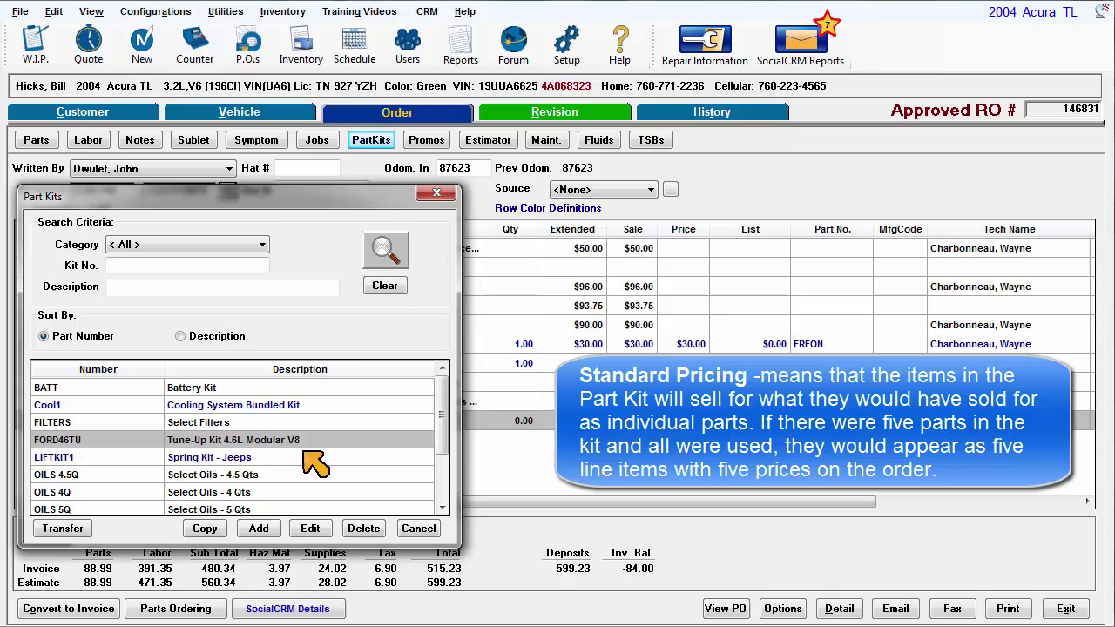
click(312, 529)
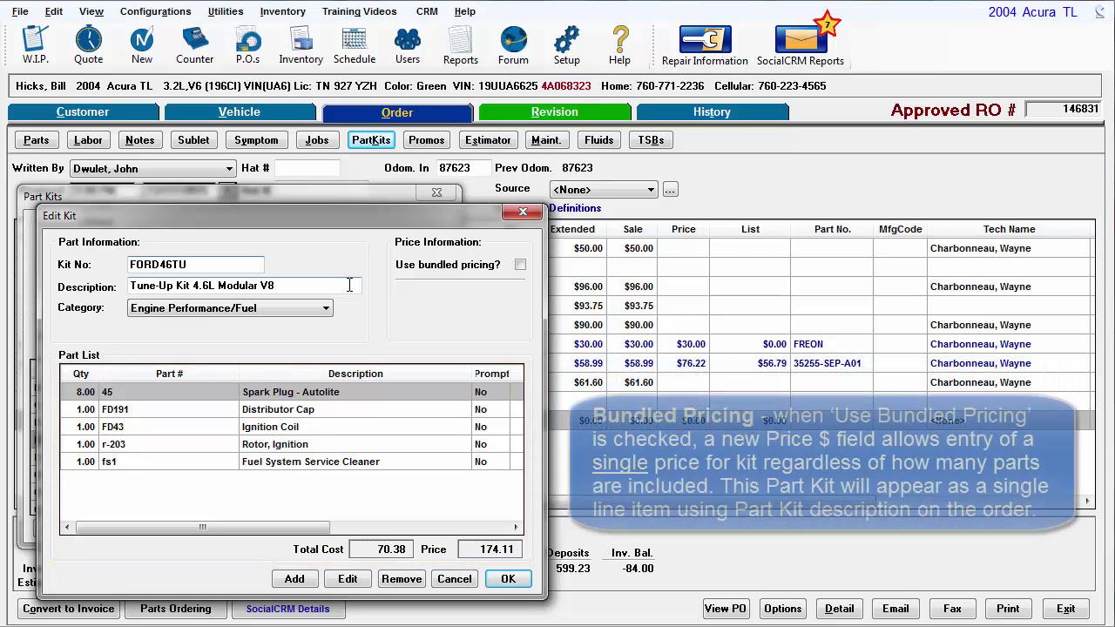
click(457, 581)
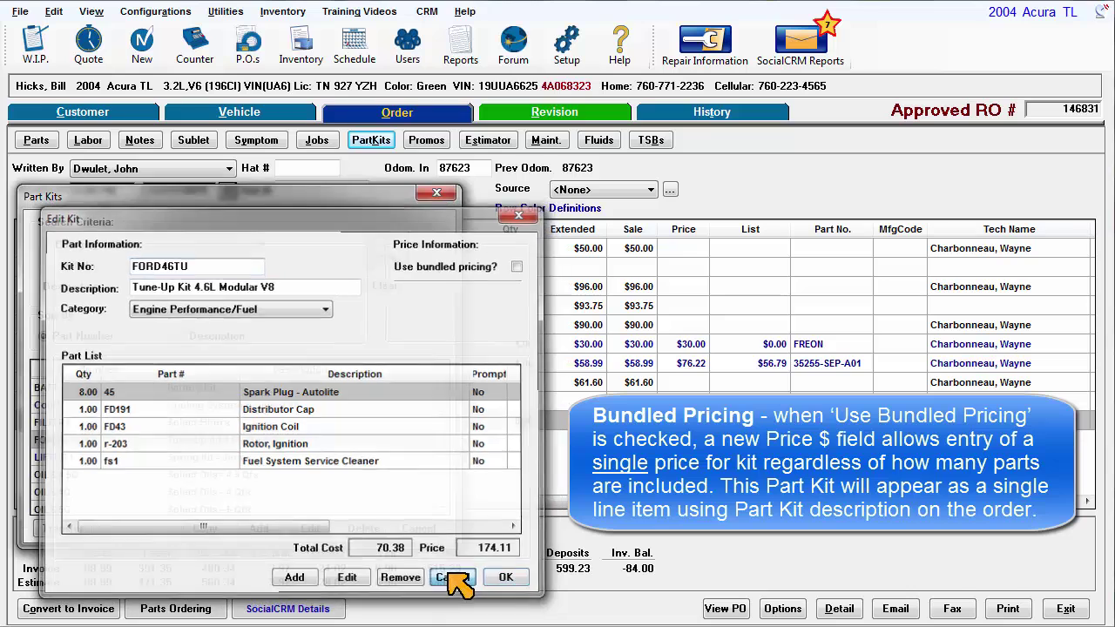
click(277, 458)
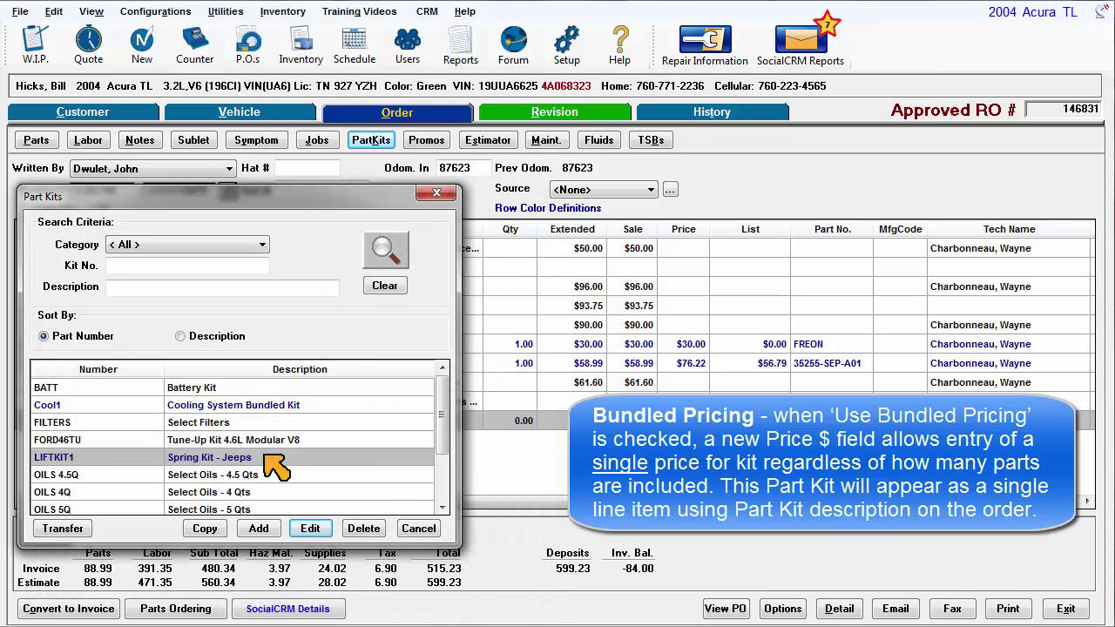
click(310, 529)
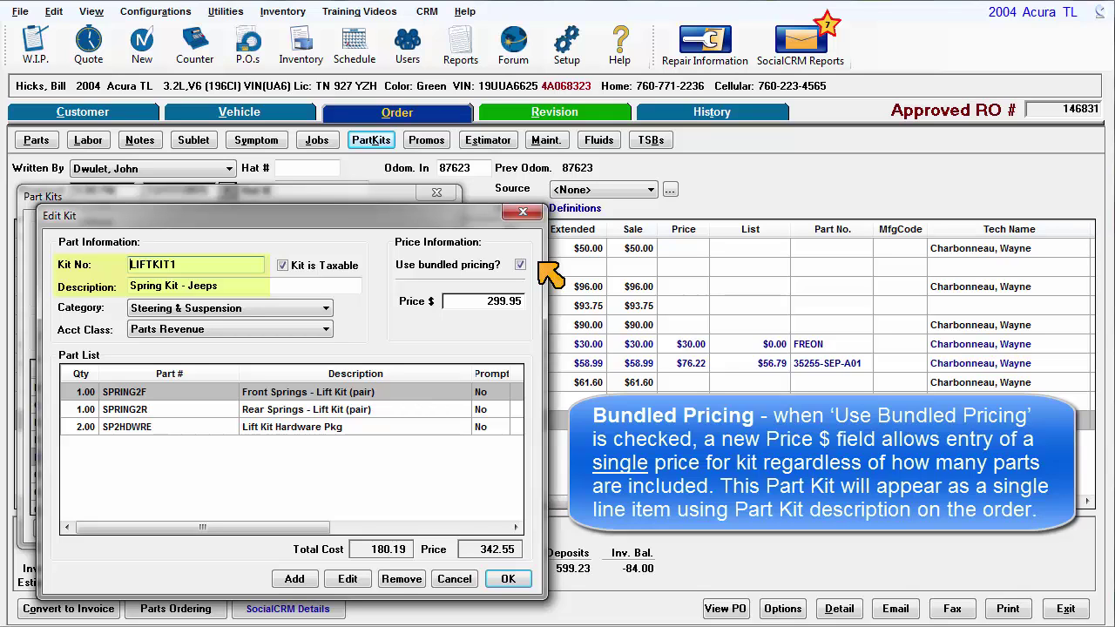
key(Tab)
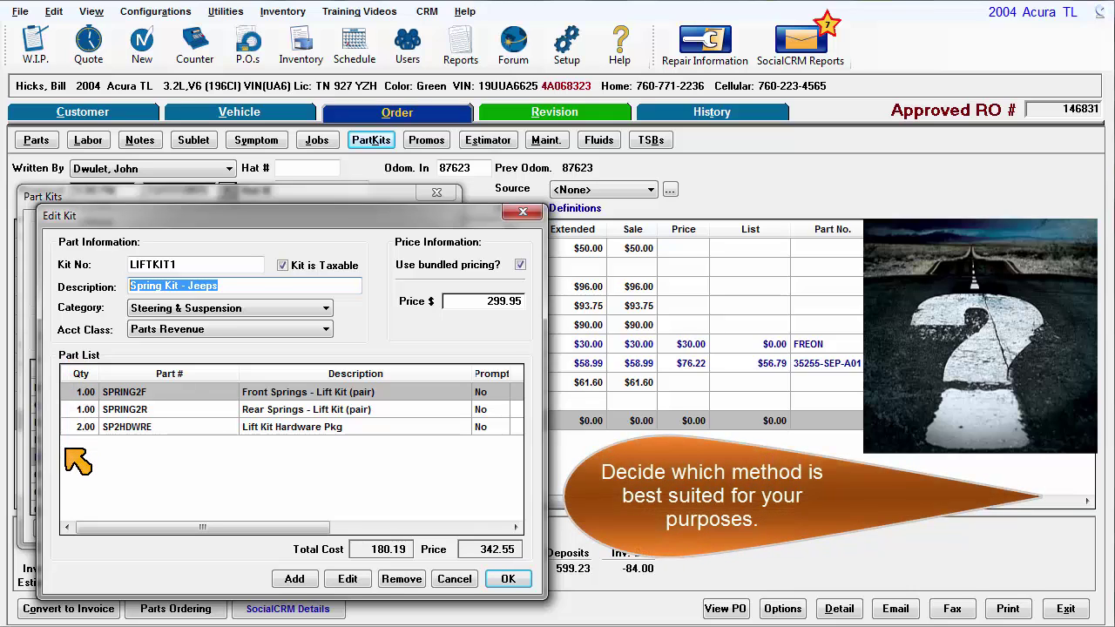
click(454, 578)
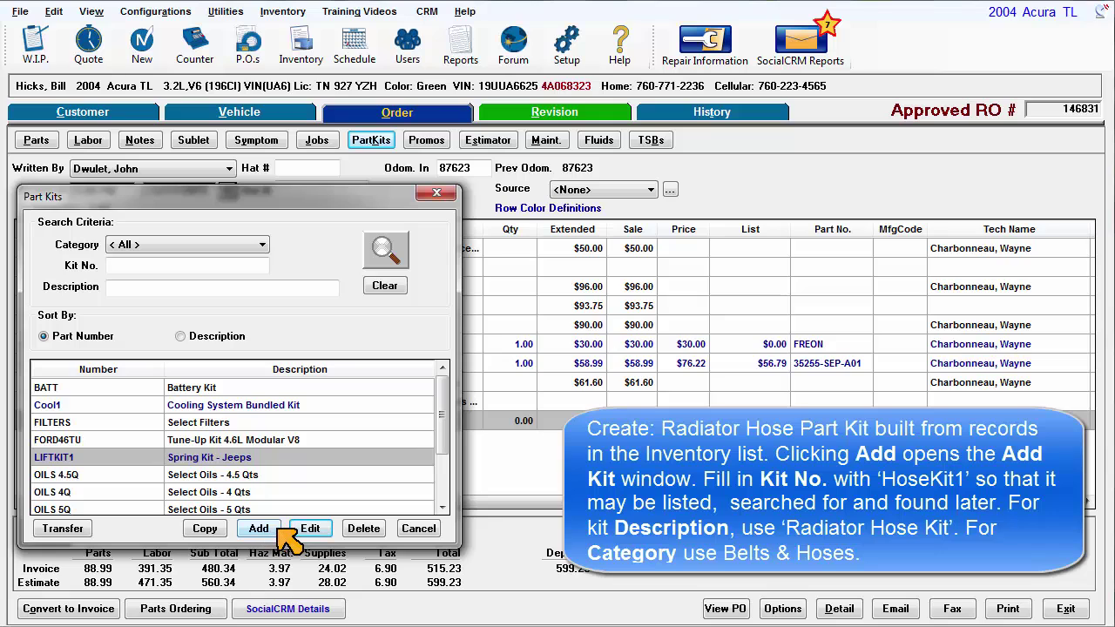
Add kit HoseKit1, described as 'Radiator Hose Kit', in the Belts & Hoses category
click(277, 528)
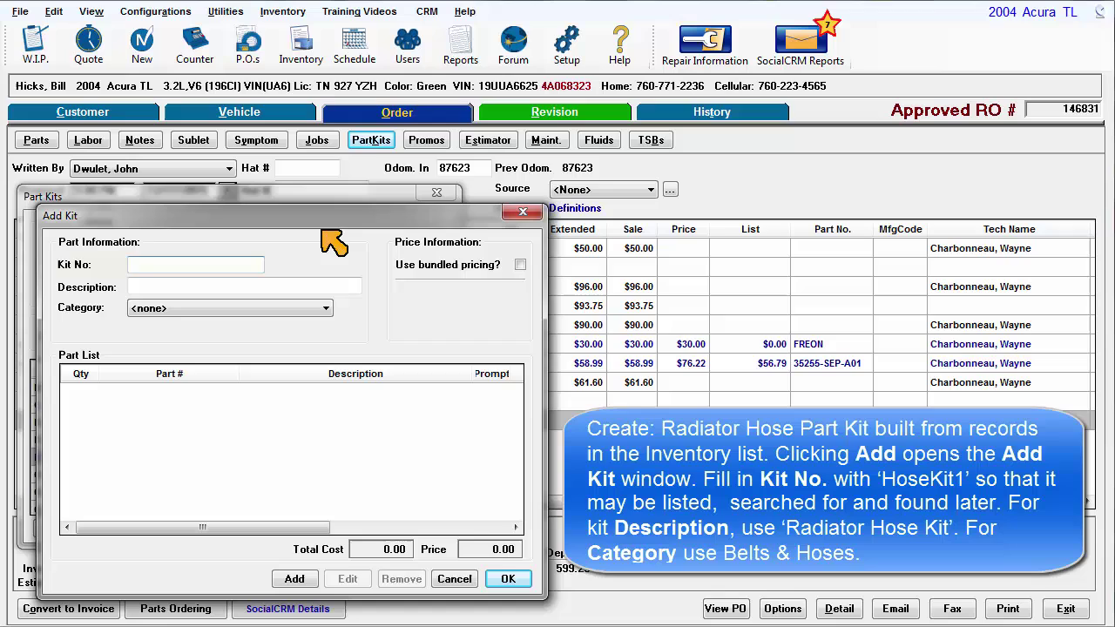
text(Hos)
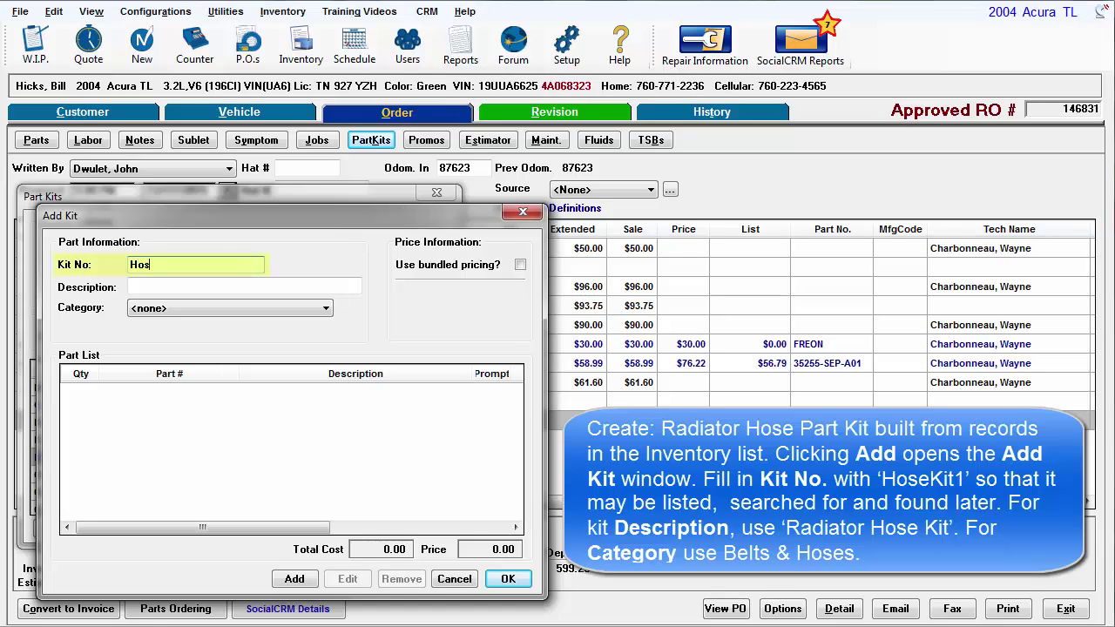
text(eKit1)
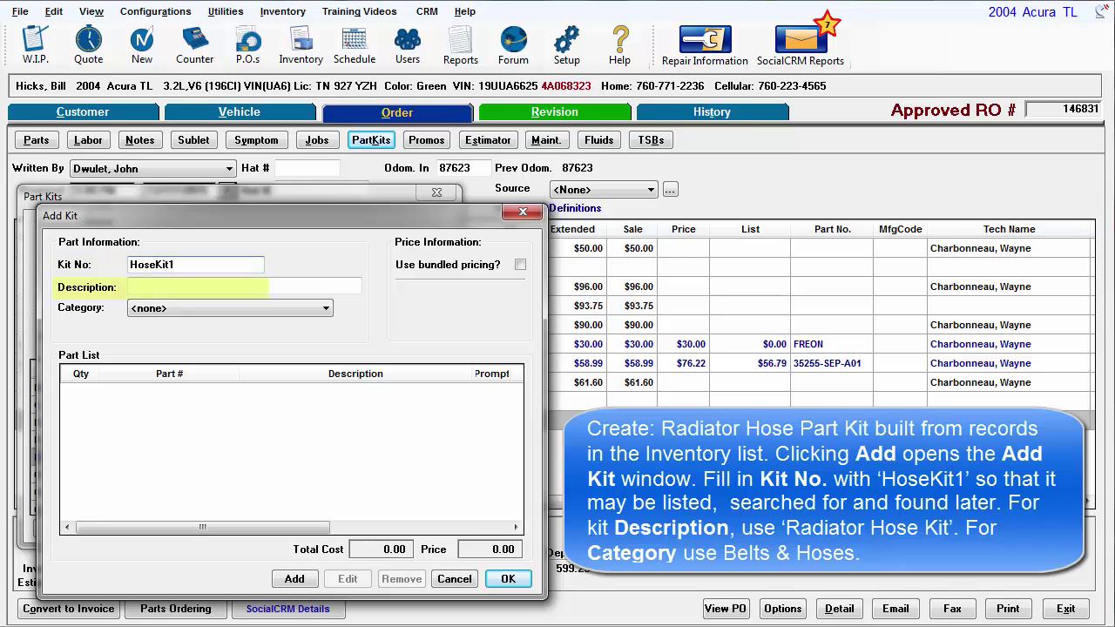
click(131, 287)
text(Rad)
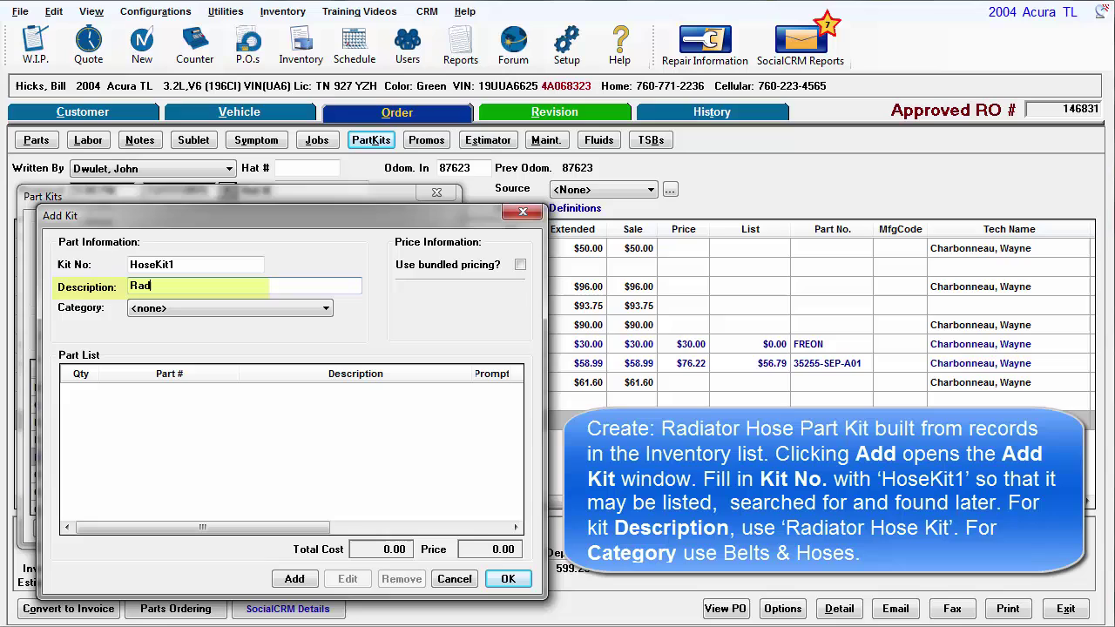
text(iator Hose Kit)
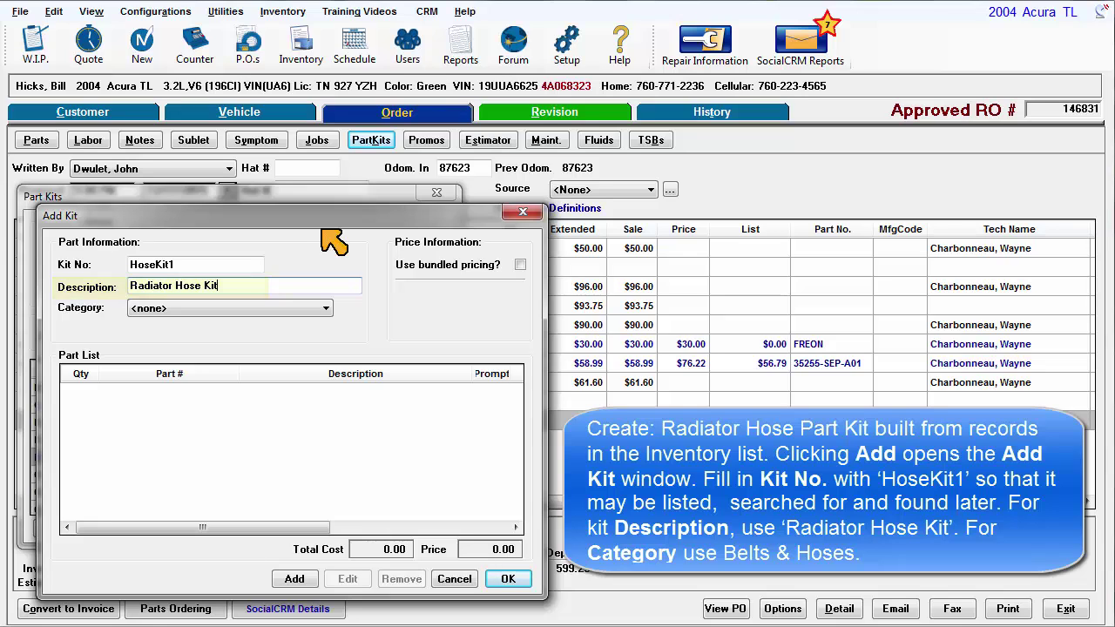
click(249, 311)
click(248, 311)
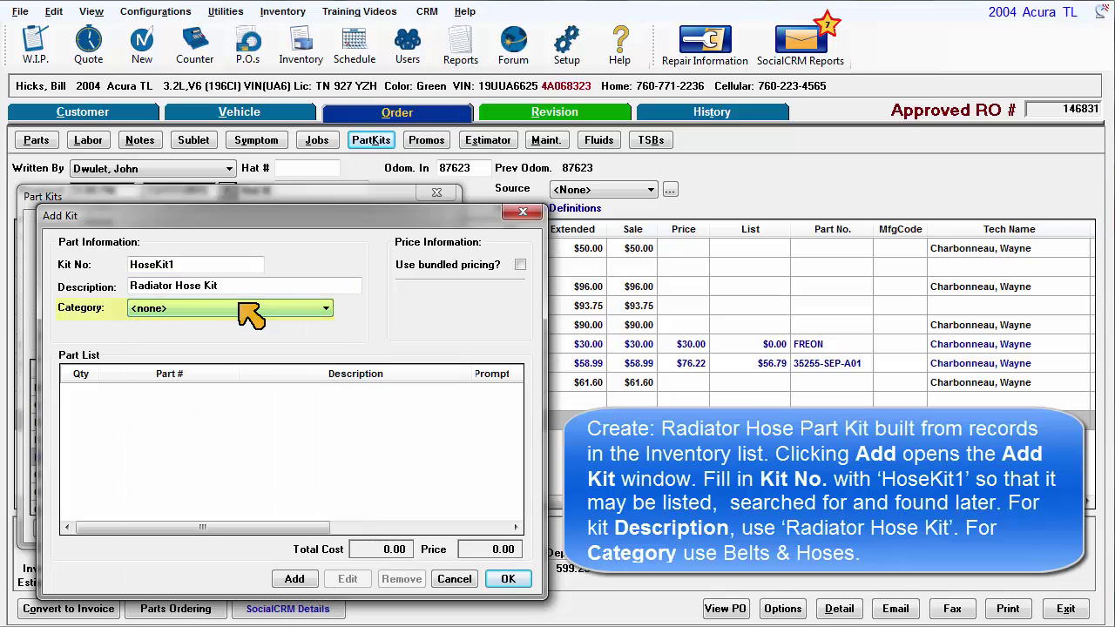
key(Down)
key(Down)
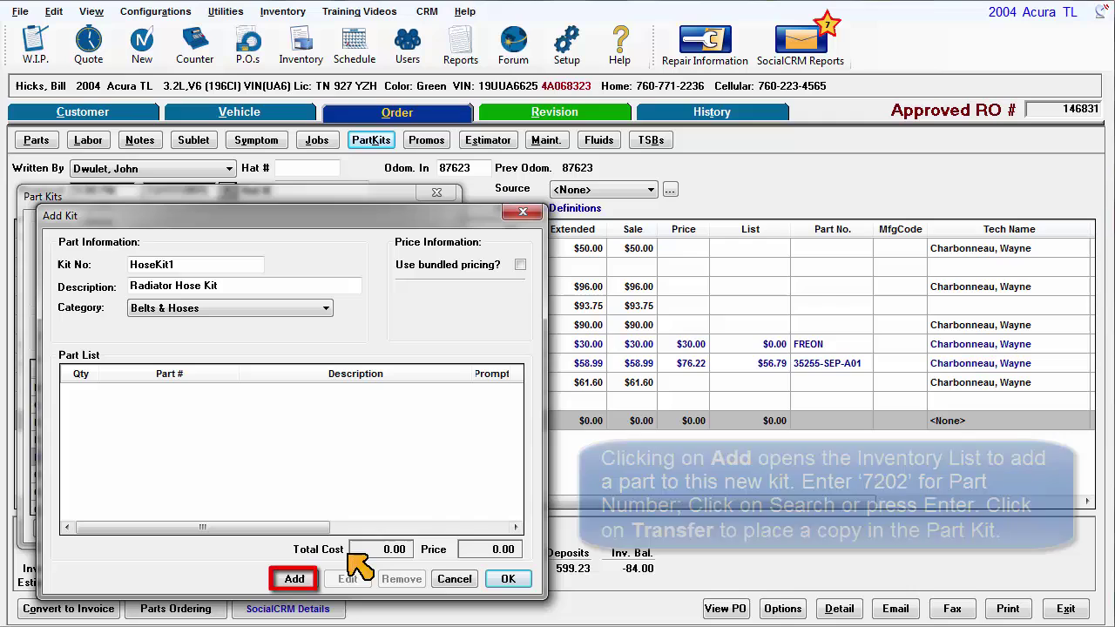
Add Radiator Hose 7202 to HoseKit1 with its two attached No. 12 hose clamps
click(310, 579)
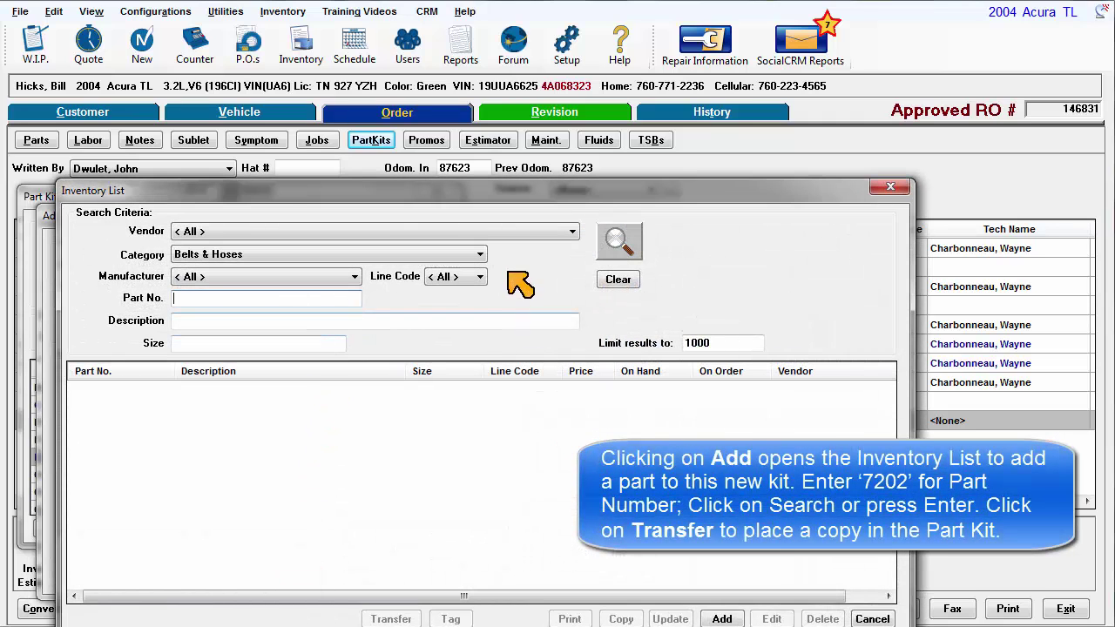
drag(502, 205, 464, 180)
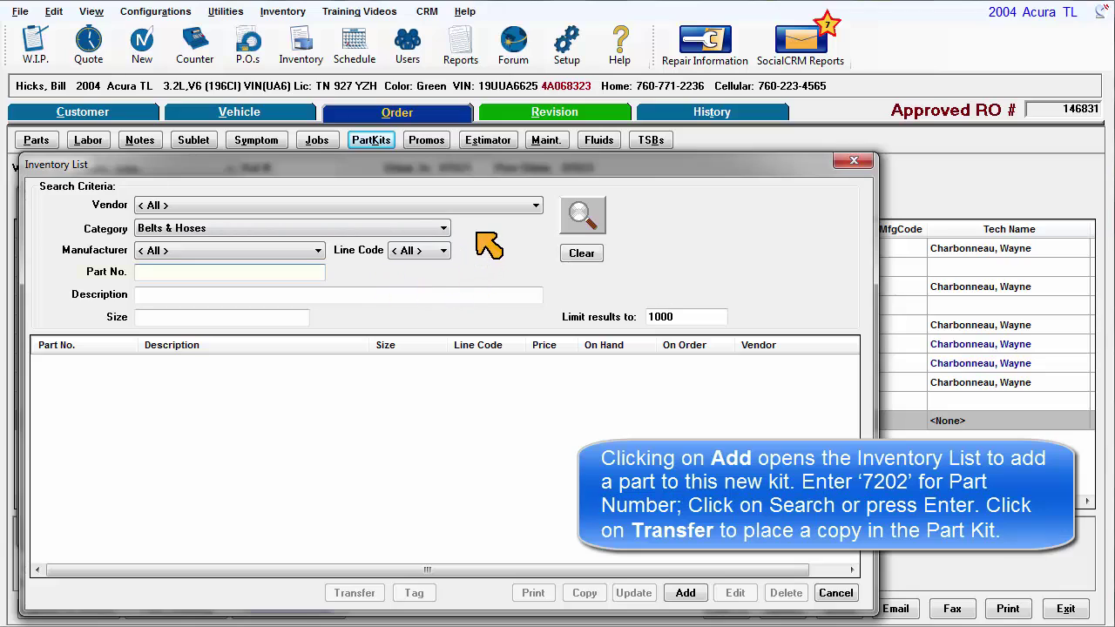
text(7202)
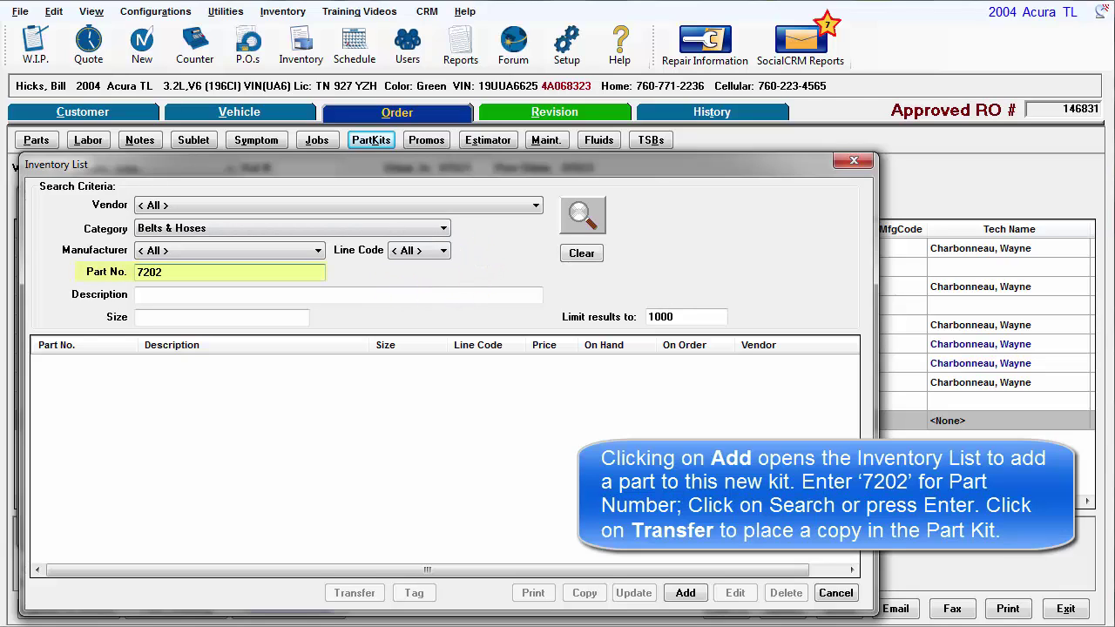
click(583, 216)
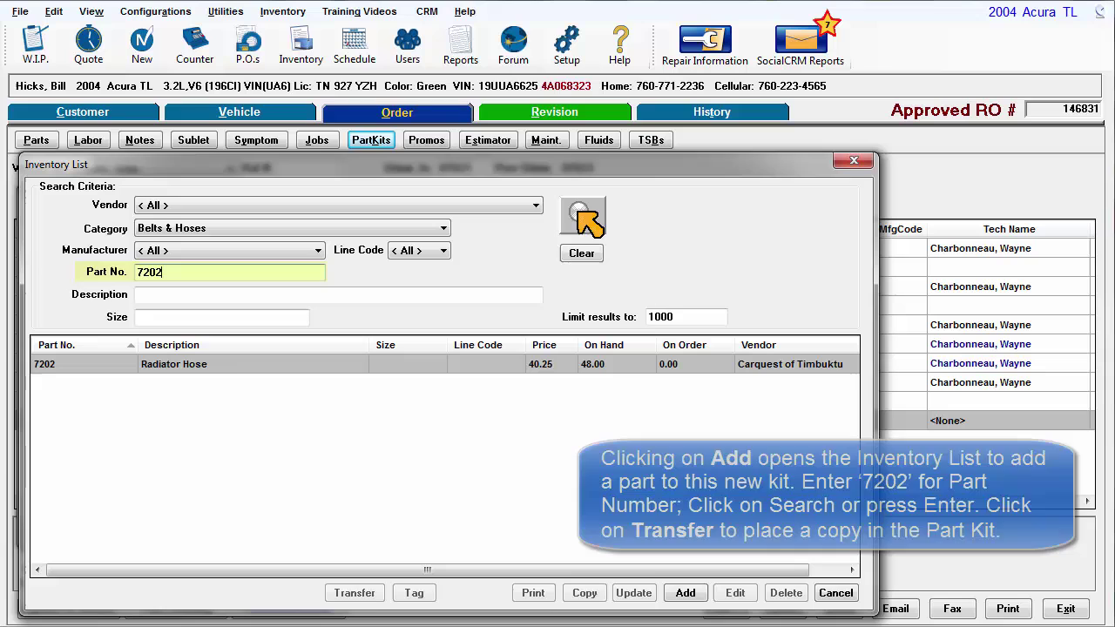
click(350, 592)
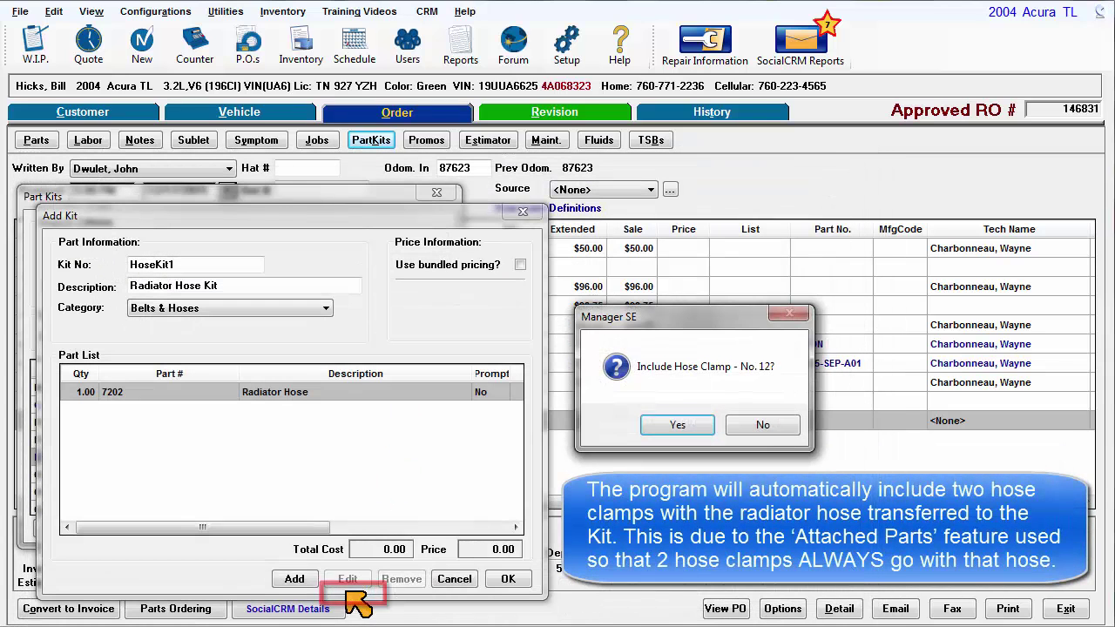
click(697, 429)
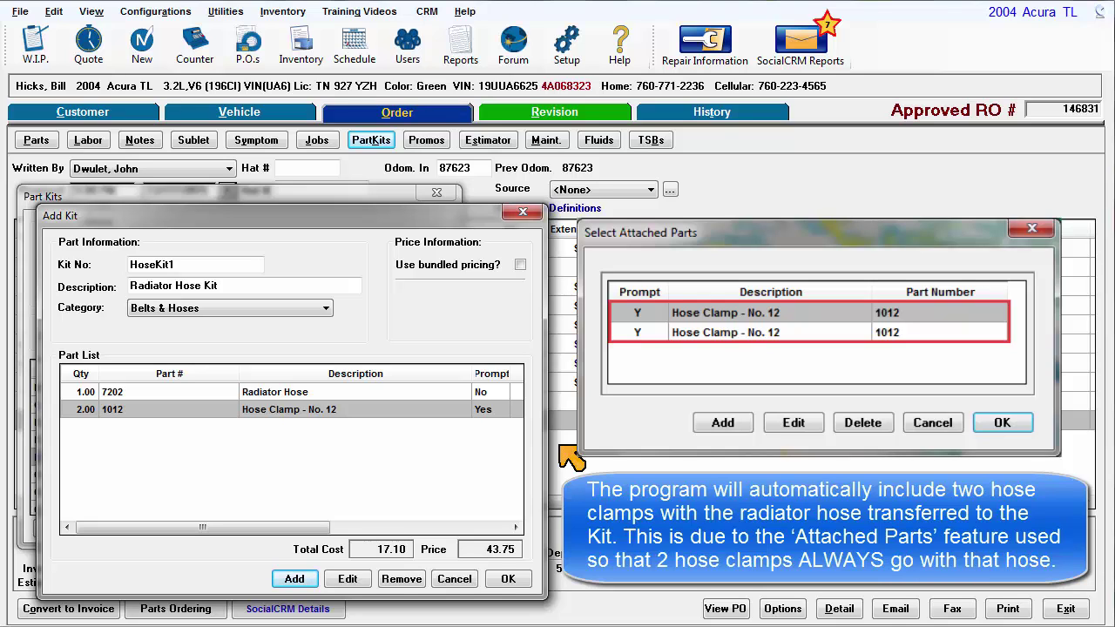
key(Return)
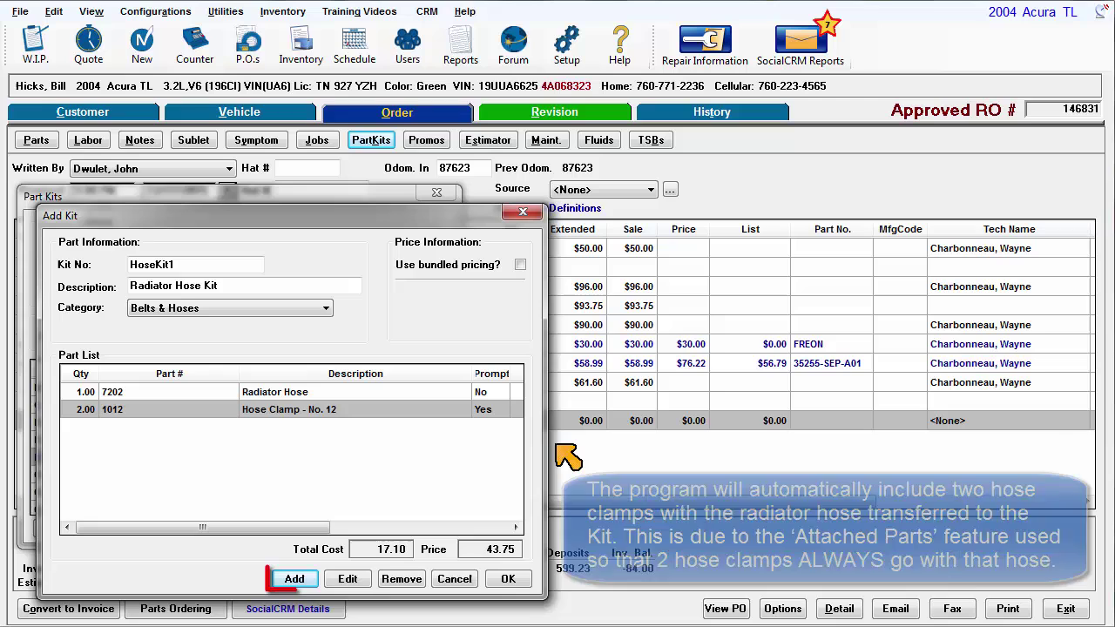
Search inventory by description 'anti' and add Anti-Freeze 1/2 Gal (afc1/2) to the kit
click(295, 579)
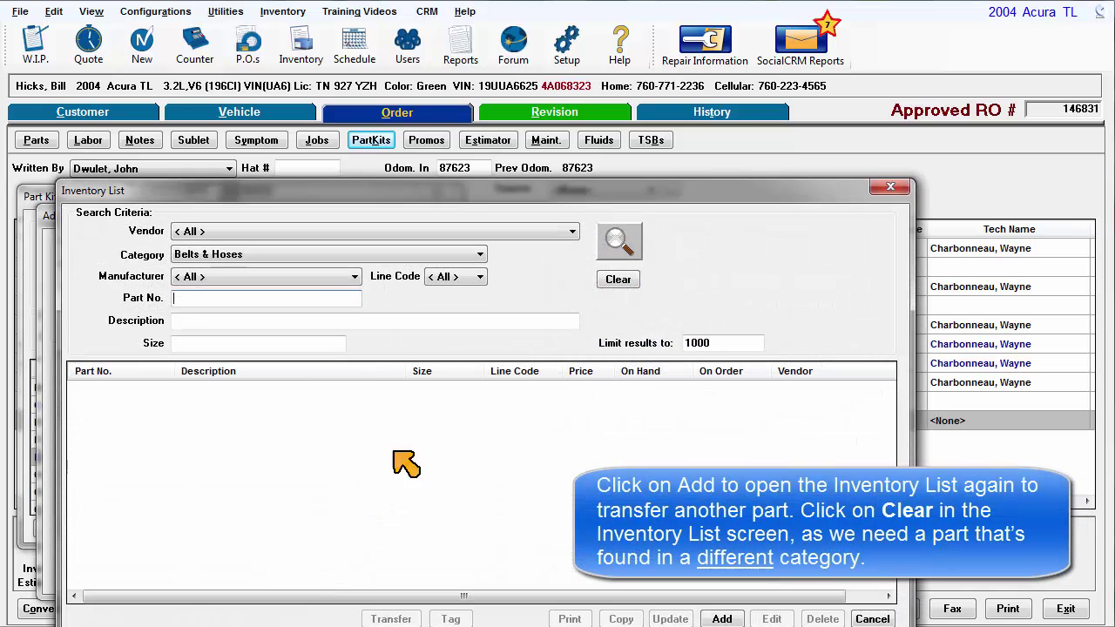
click(631, 280)
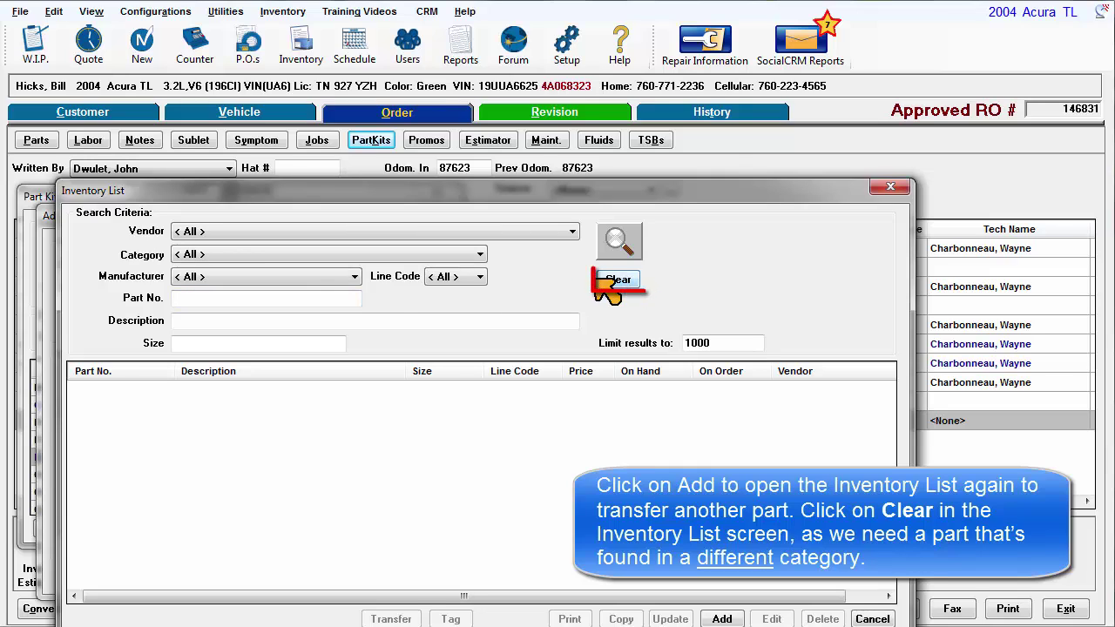
click(234, 321)
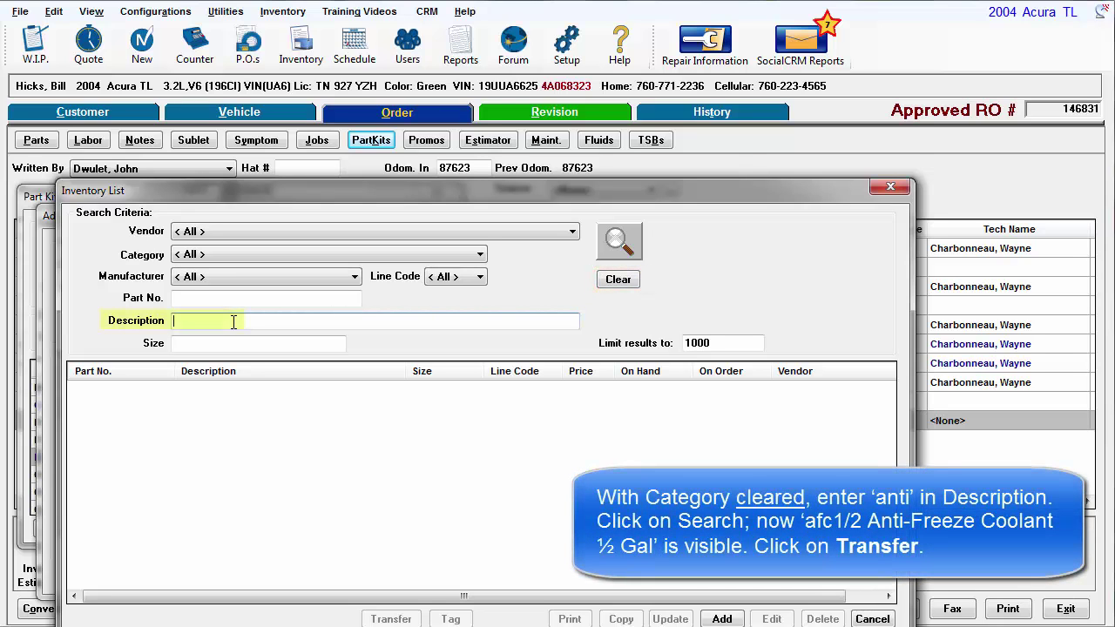
text(anti)
key(Return)
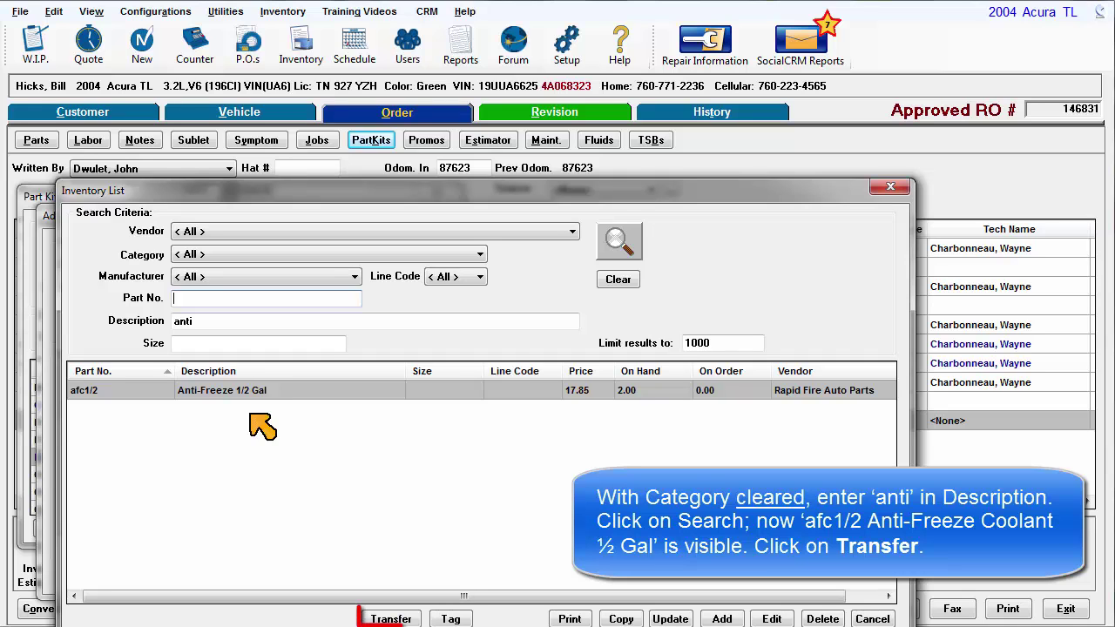
click(392, 619)
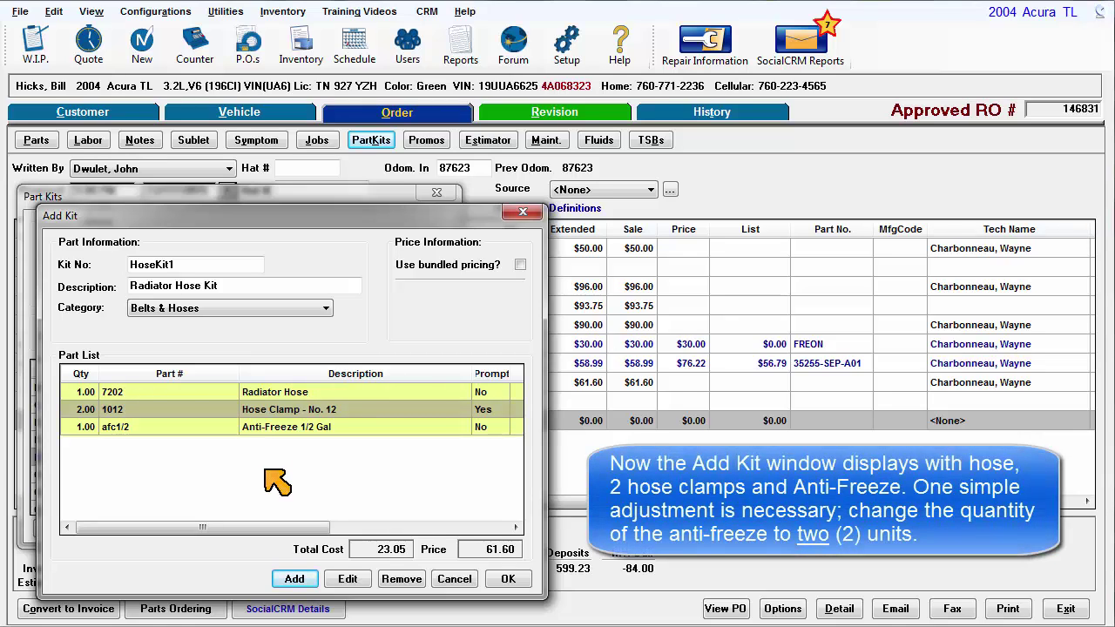
Change the anti-freeze kit line to quantity 2.00 with Prompt On Use enabled
click(214, 428)
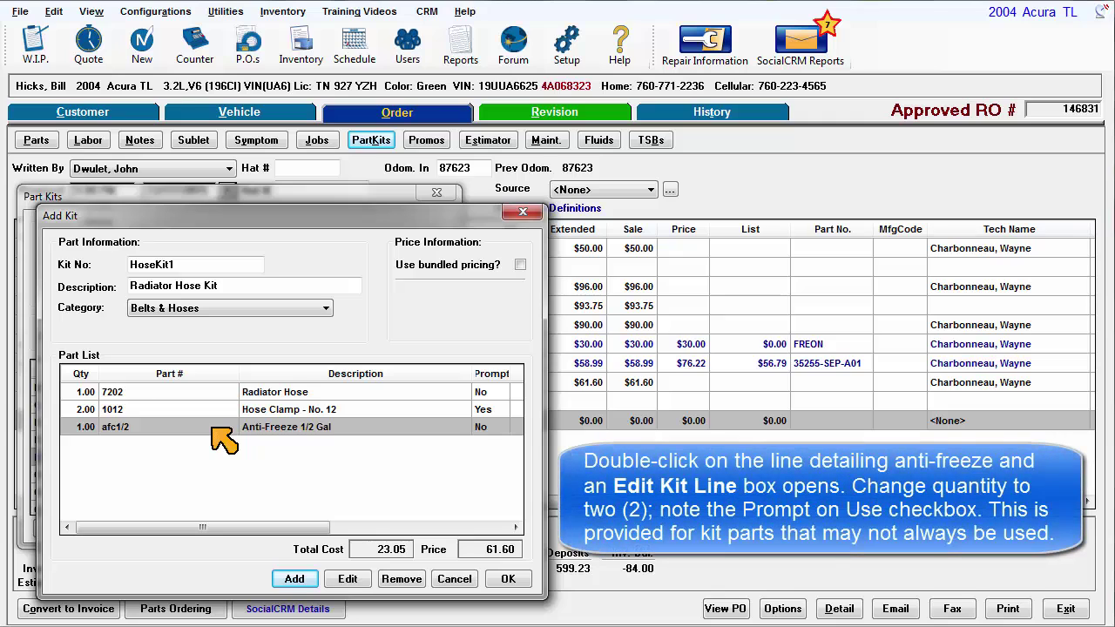
click(347, 579)
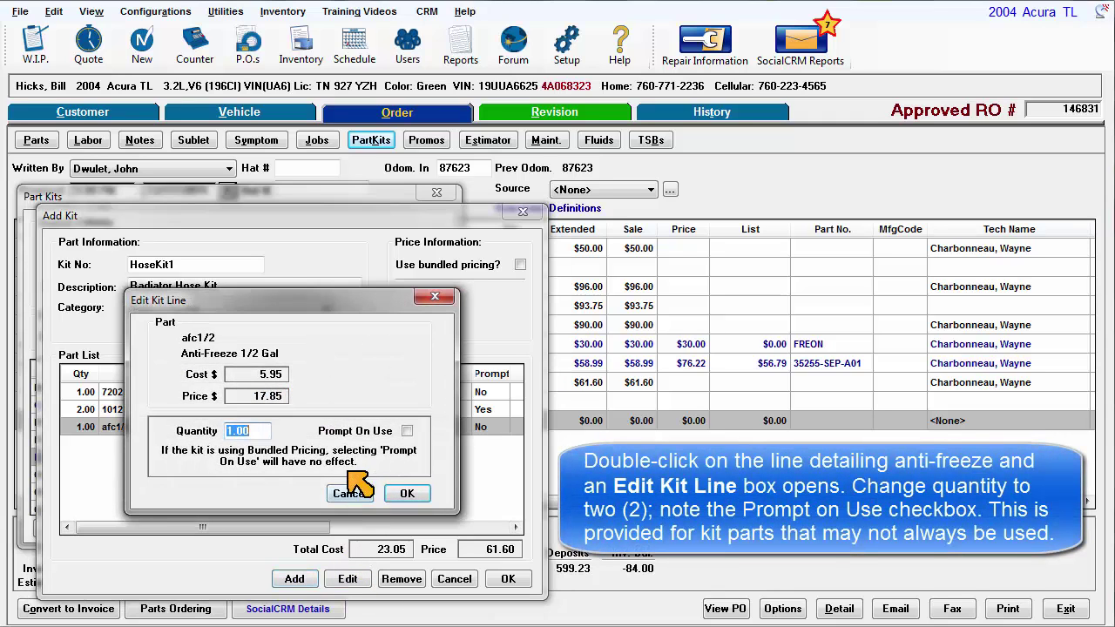
text(2)
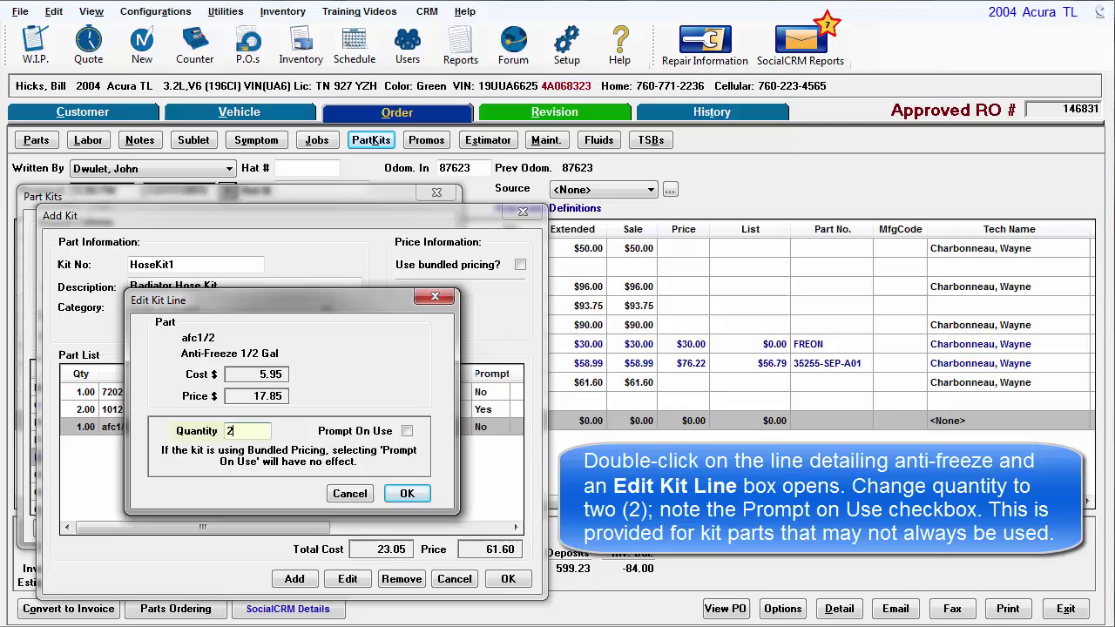
key(Tab)
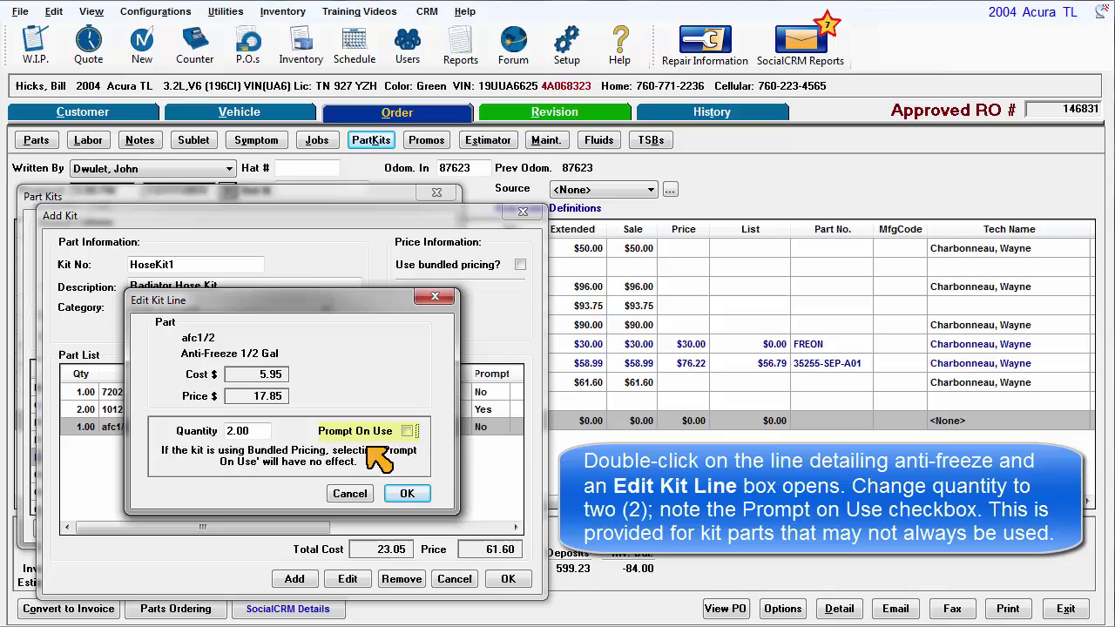
click(408, 431)
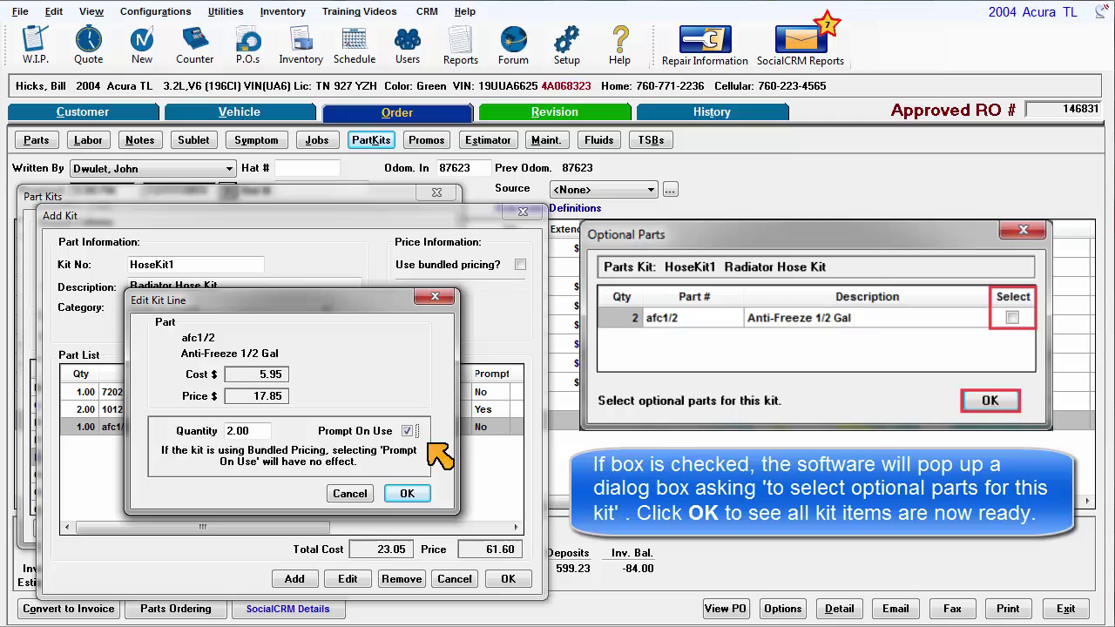
Confirm the line edit, save HoseKit1, and select it in the Part Kits list
click(410, 493)
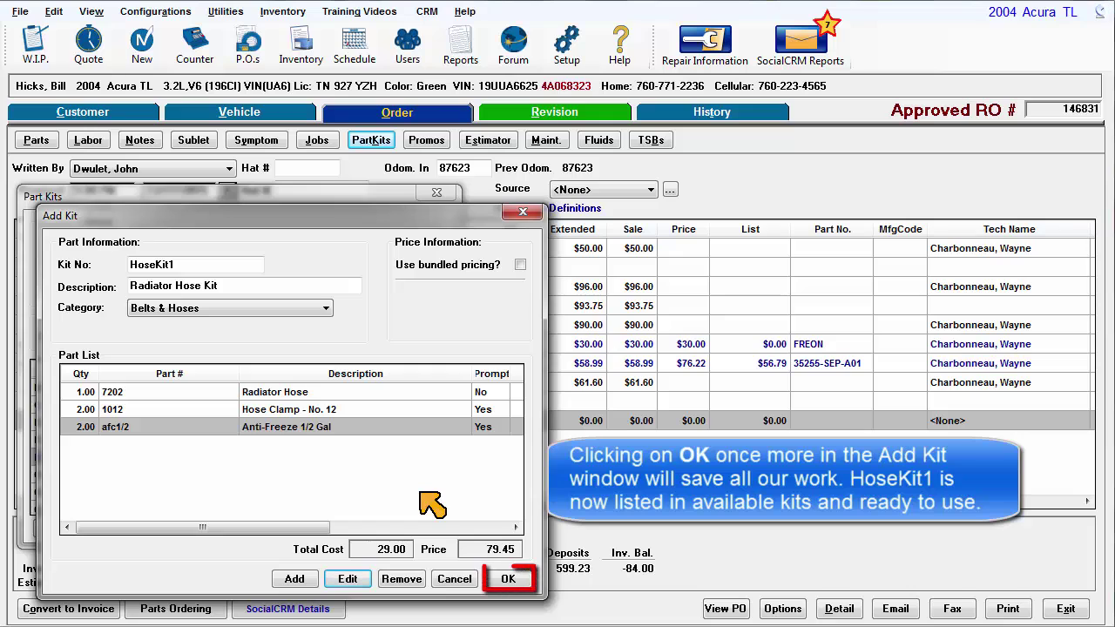
click(508, 579)
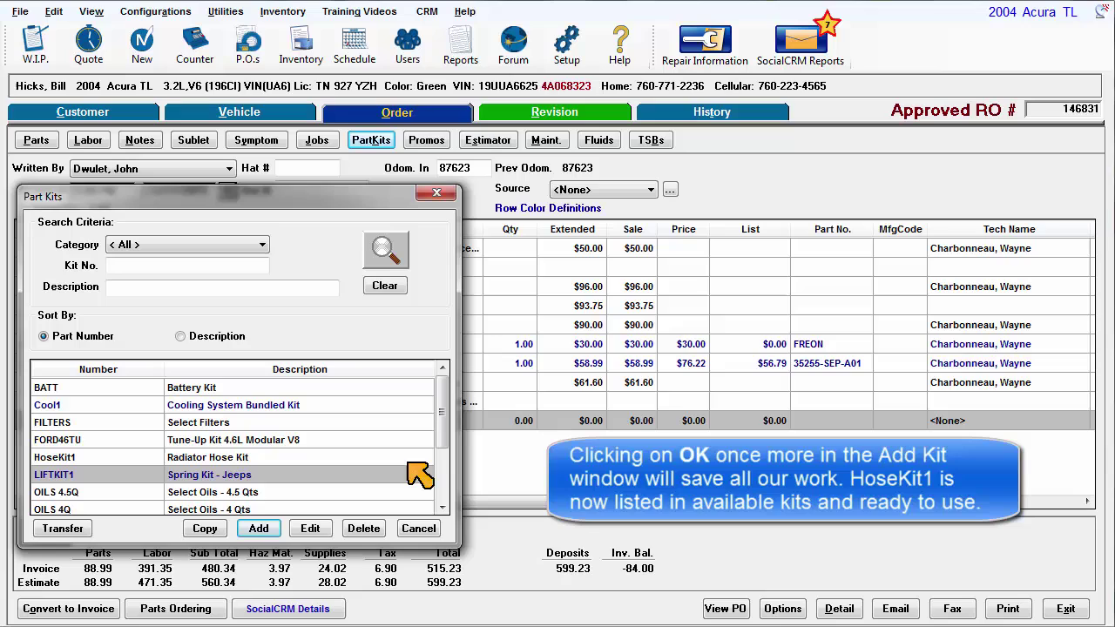
click(133, 457)
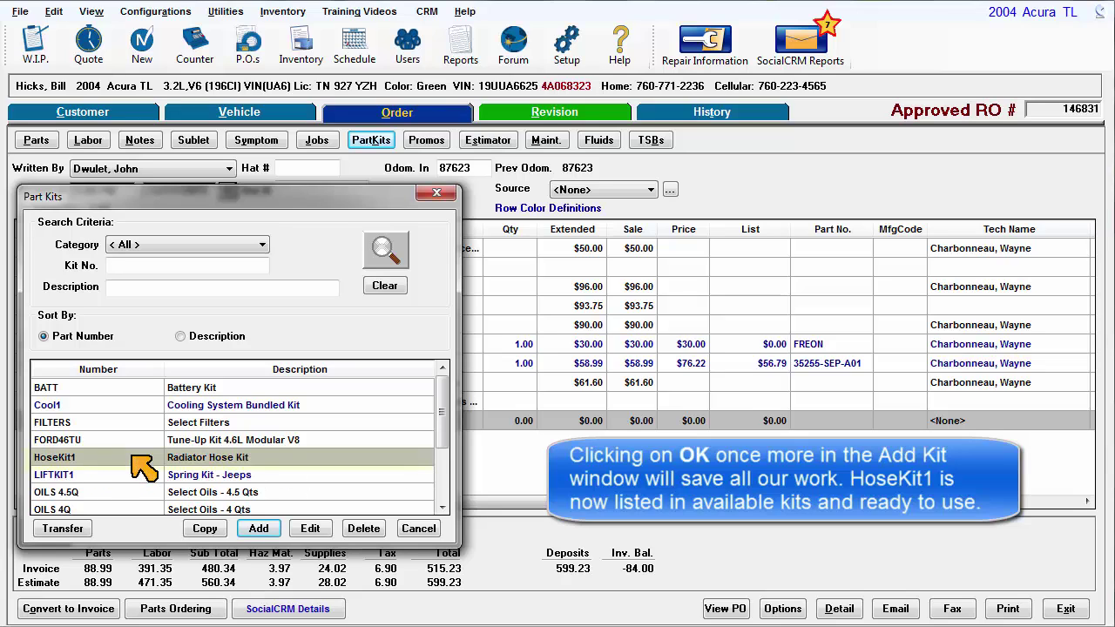